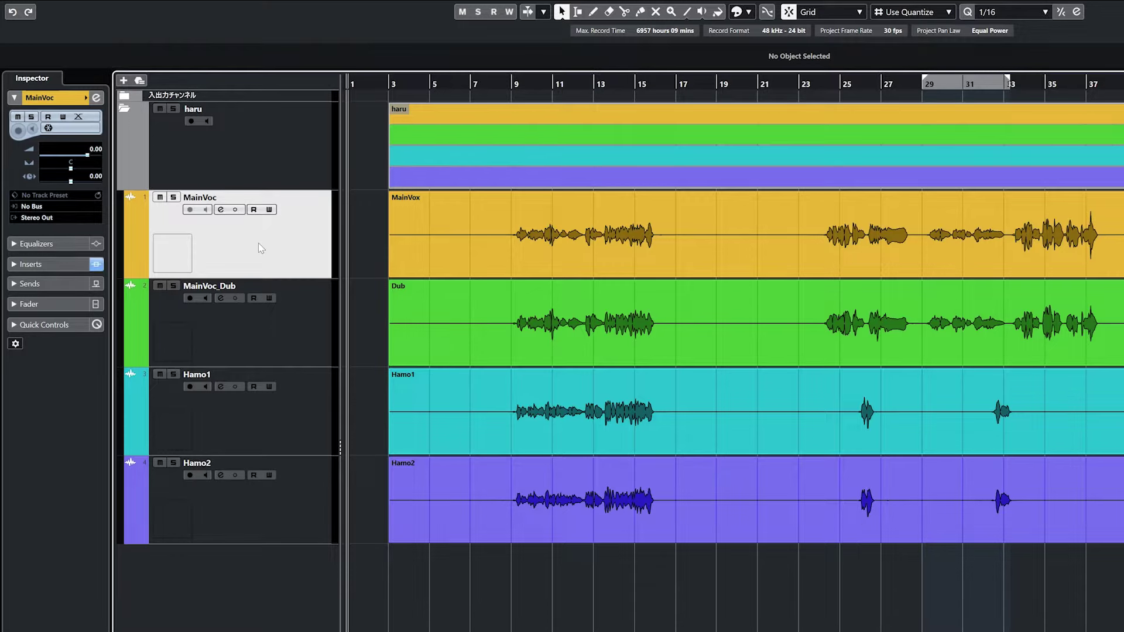
Expand MainVoc's Inserts and load VOCALO CHANGER into the third insert slot.
left_click(69, 266)
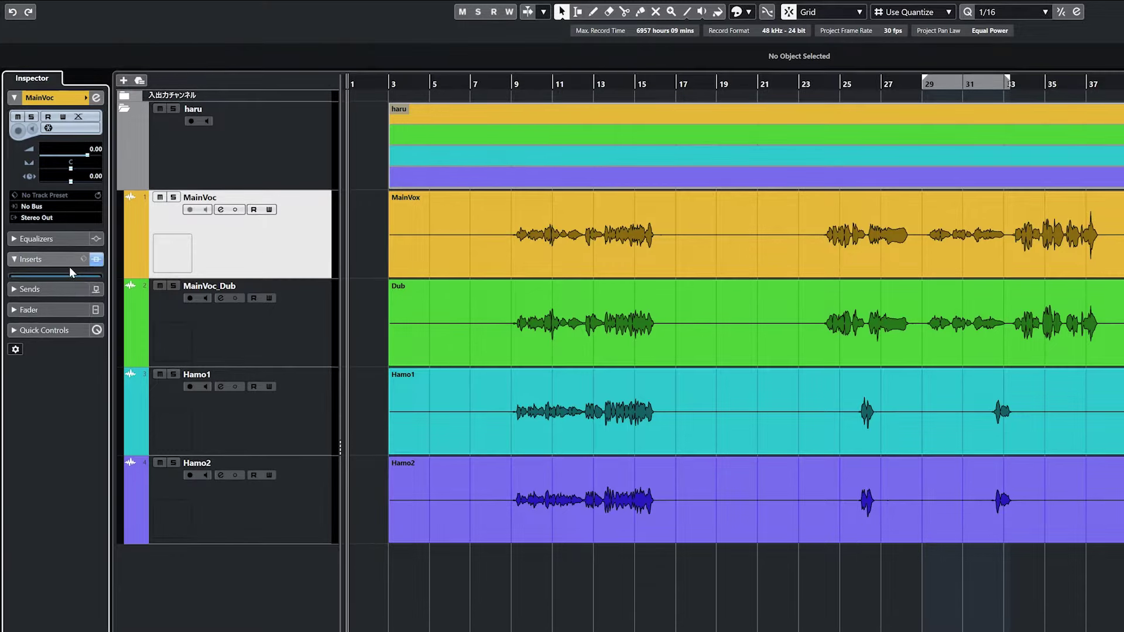
left_click(96, 197)
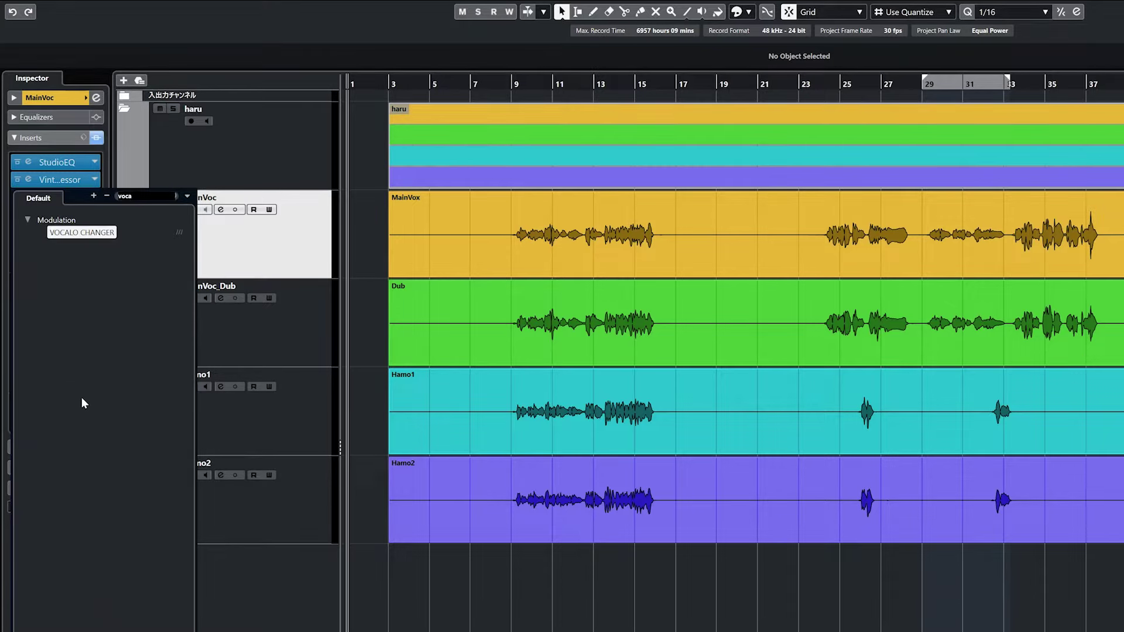
left_click(82, 233)
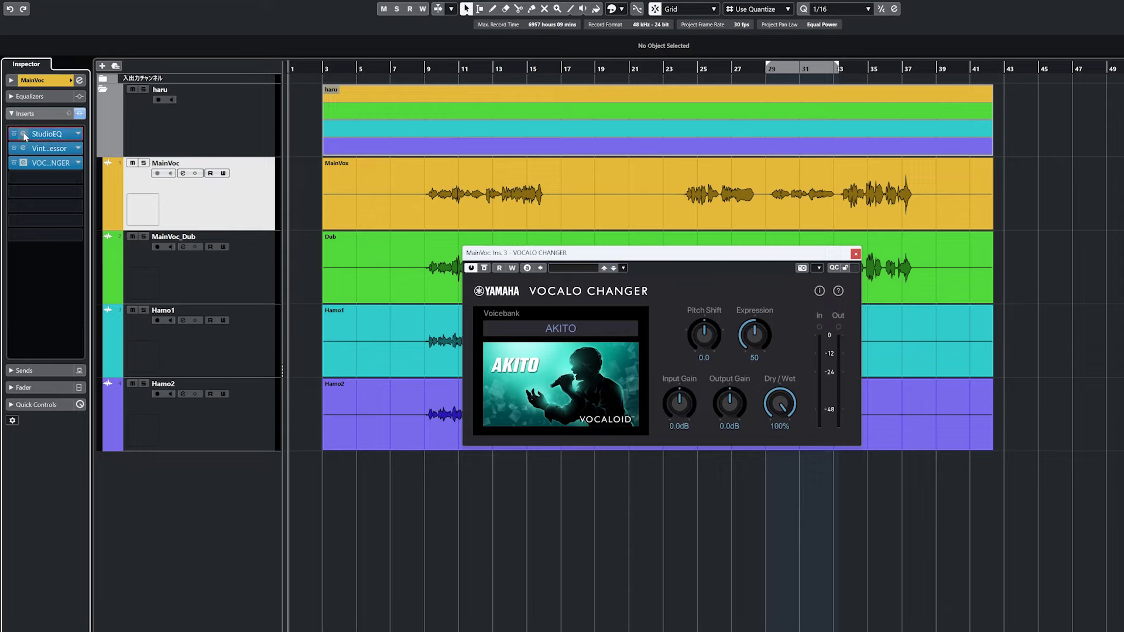
Open the StudioEQ and VintageCompressor windows and move them aside to reveal VOCALO CHANGER.
left_click(24, 137)
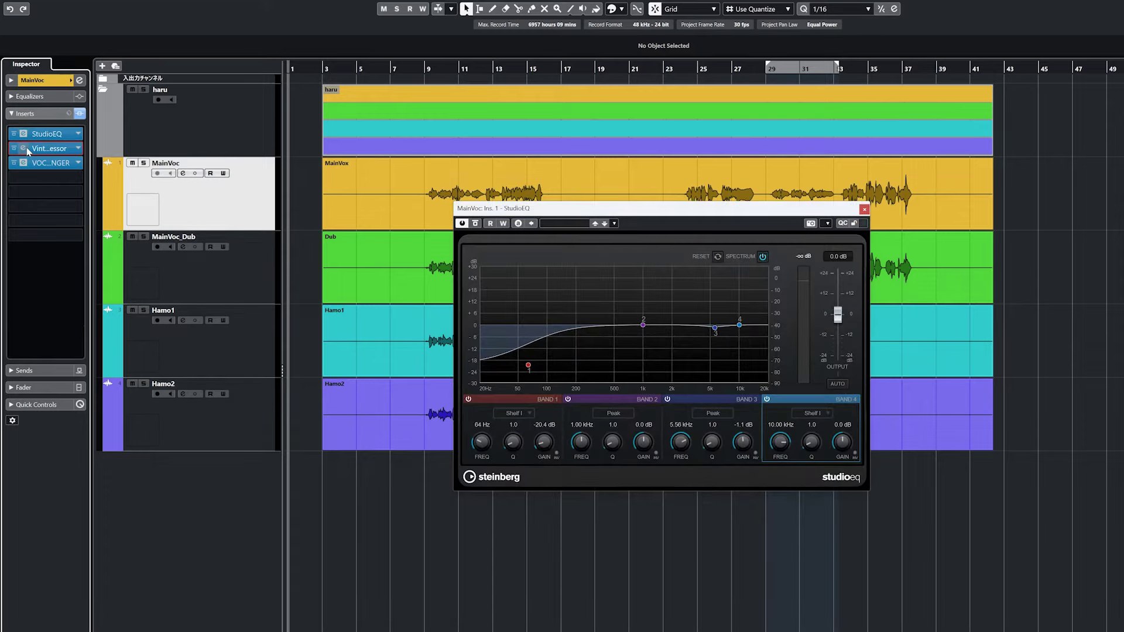
left_click(27, 149)
mouse_move(606, 224)
left_mouse_down()
mouse_move(359, 316)
mouse_move(252, 413)
left_mouse_up()
left_click_drag(694, 273, 781, 458)
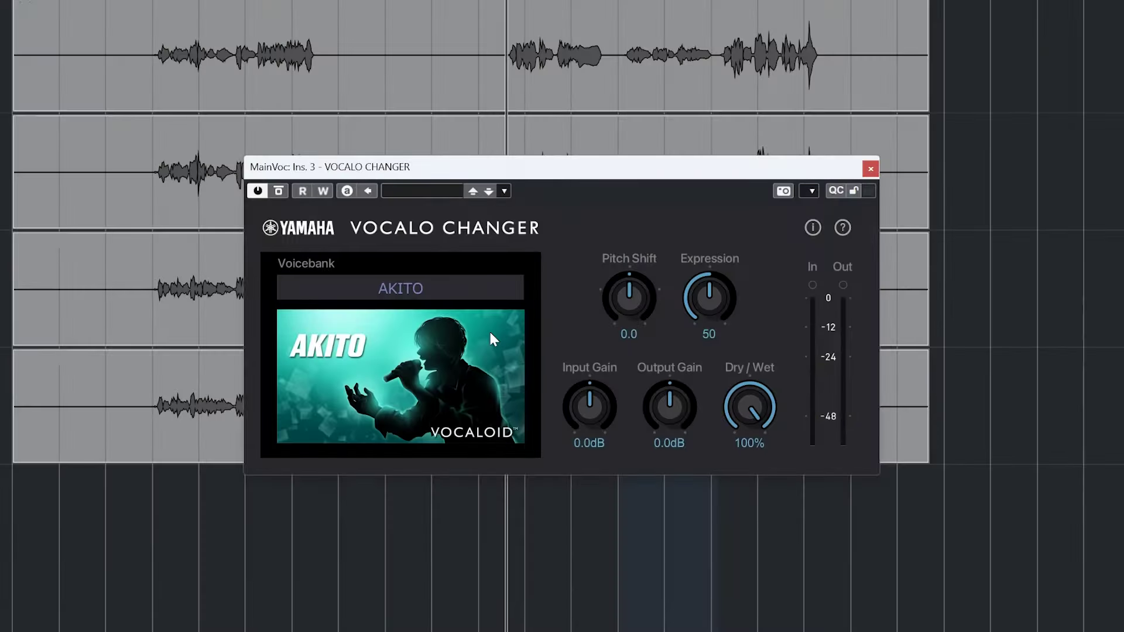
Switch the VOCALO CHANGER voicebank from AKITO to ALLEN, then HARUKA, then SARAH.
left_click(426, 291)
left_click(424, 332)
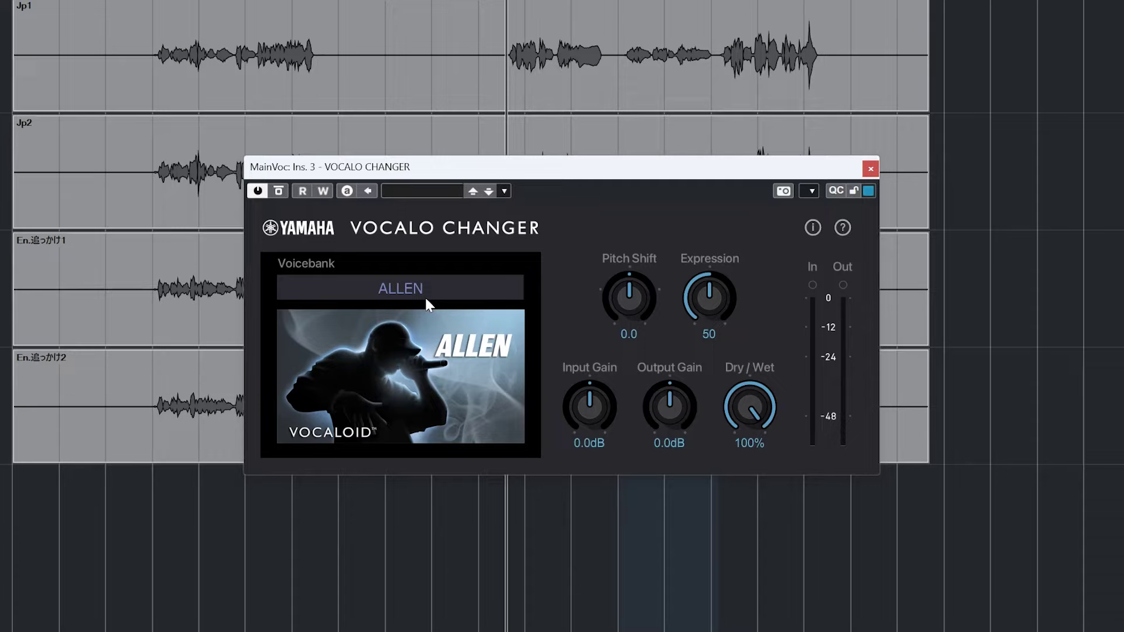
left_click(430, 291)
left_click(419, 380)
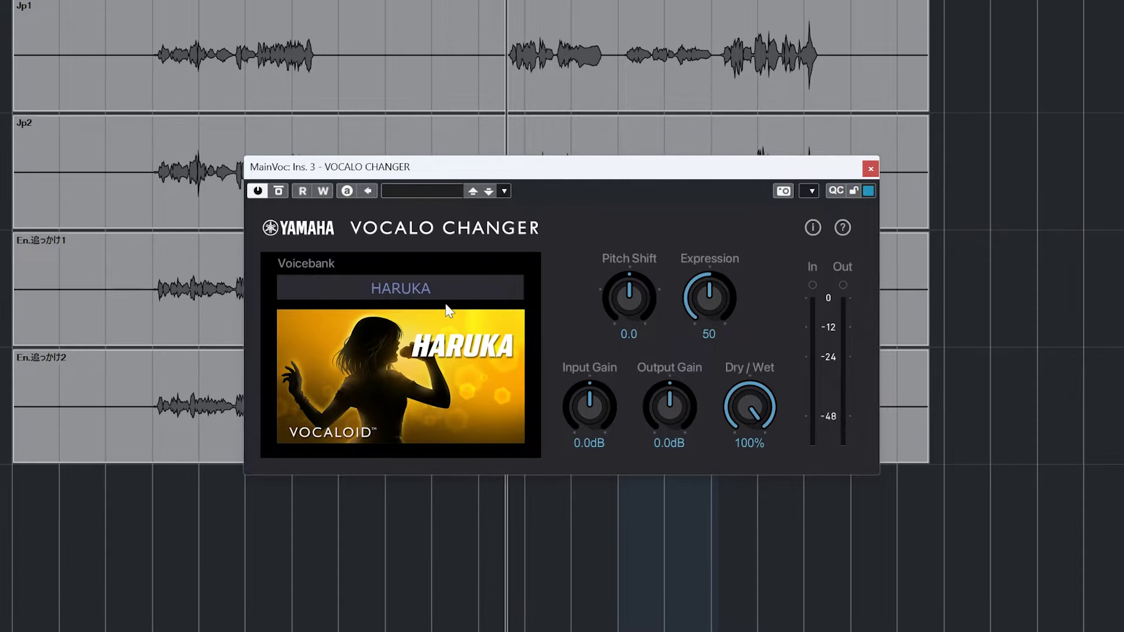
left_click(454, 287)
left_click(430, 433)
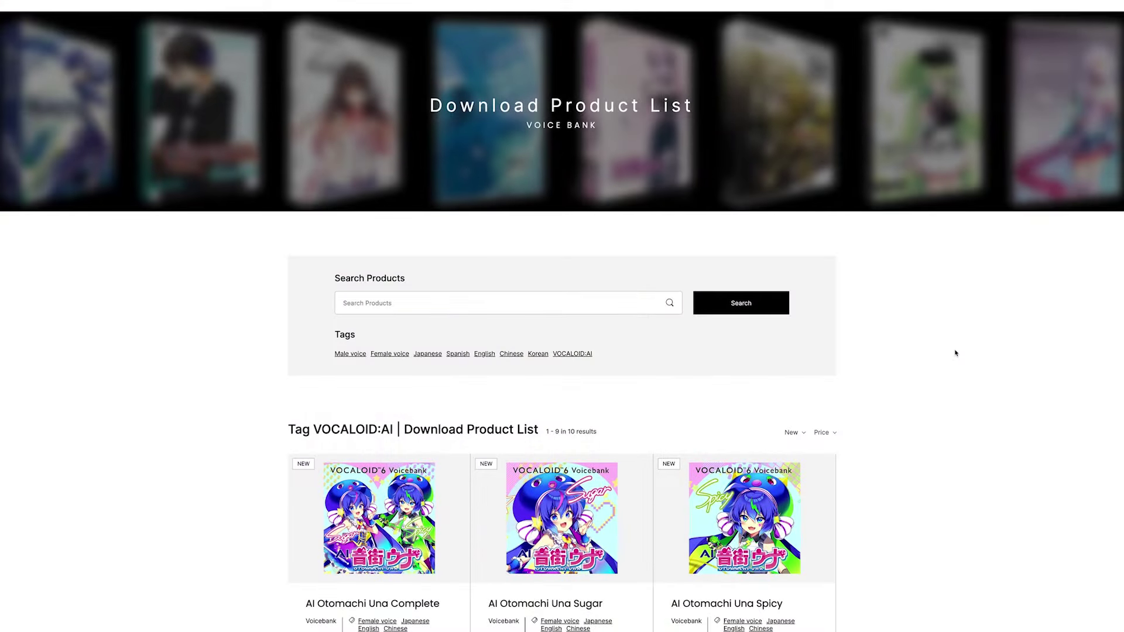
scroll(957, 353, "down", 3)
scroll(956, 354, "down", 3)
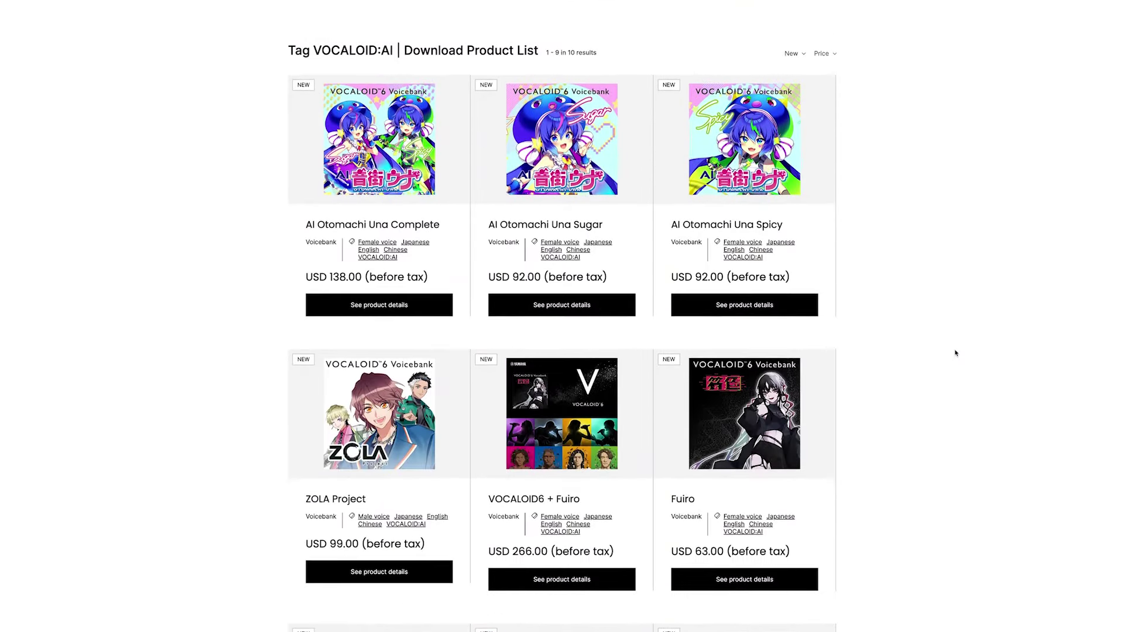
scroll(956, 354, "down", 3)
scroll(957, 354, "down", 2)
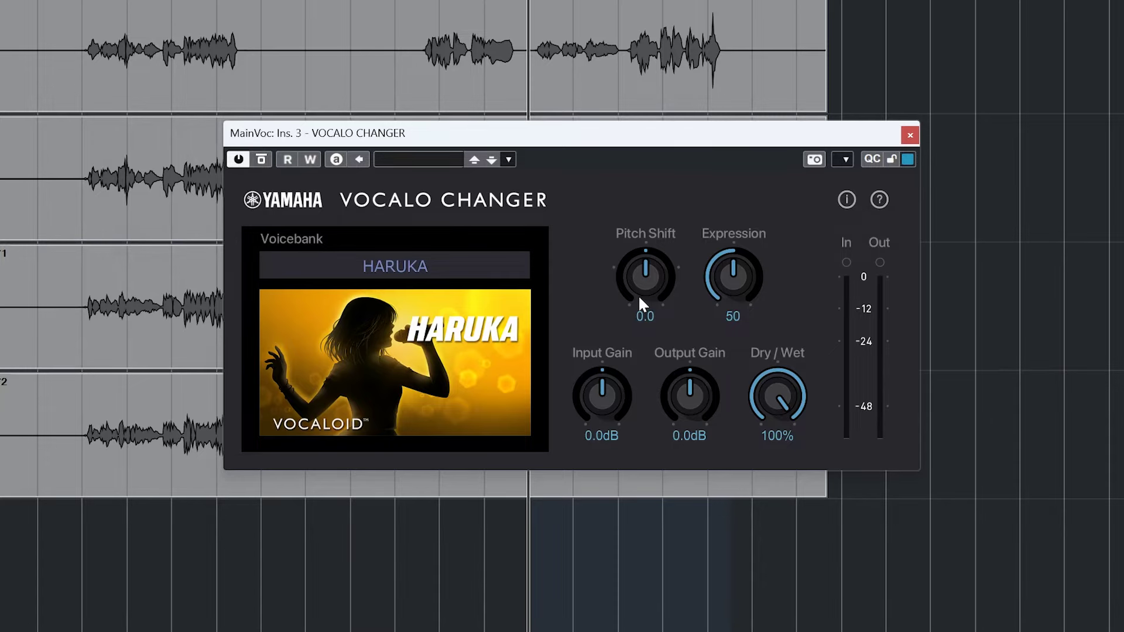
Play the vocal and try HARUKA's Pitch Shift at +12, then at -12.
key("space")
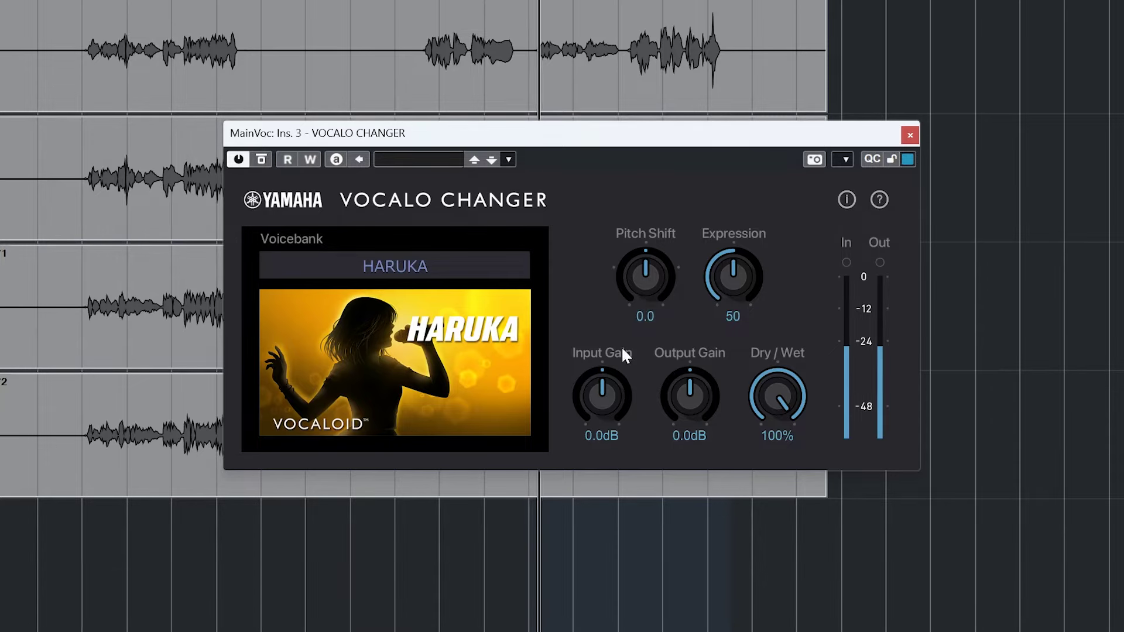
mouse_move(645, 293)
left_mouse_down()
mouse_move(623, 252)
mouse_move(625, 175)
left_mouse_up()
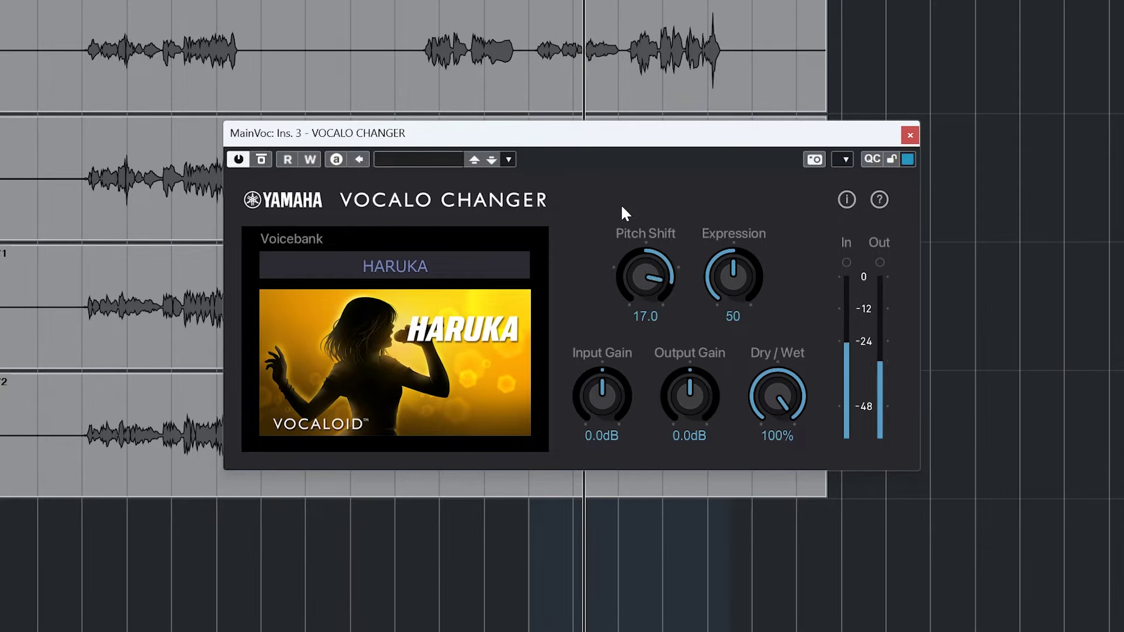
double_click(645, 316)
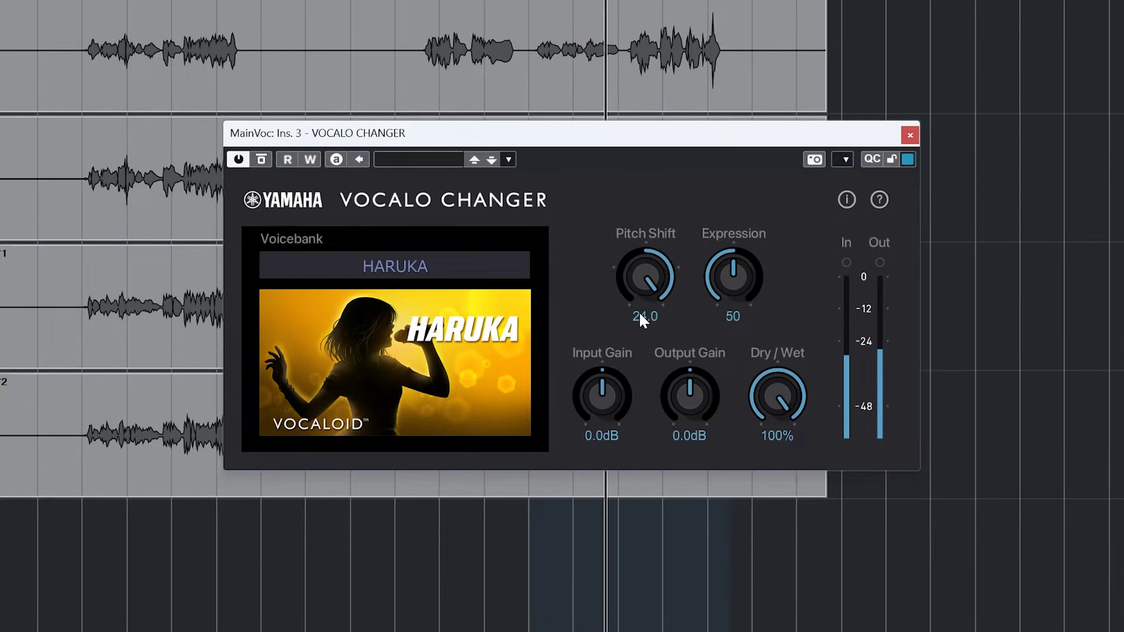
type("12")
key("Return")
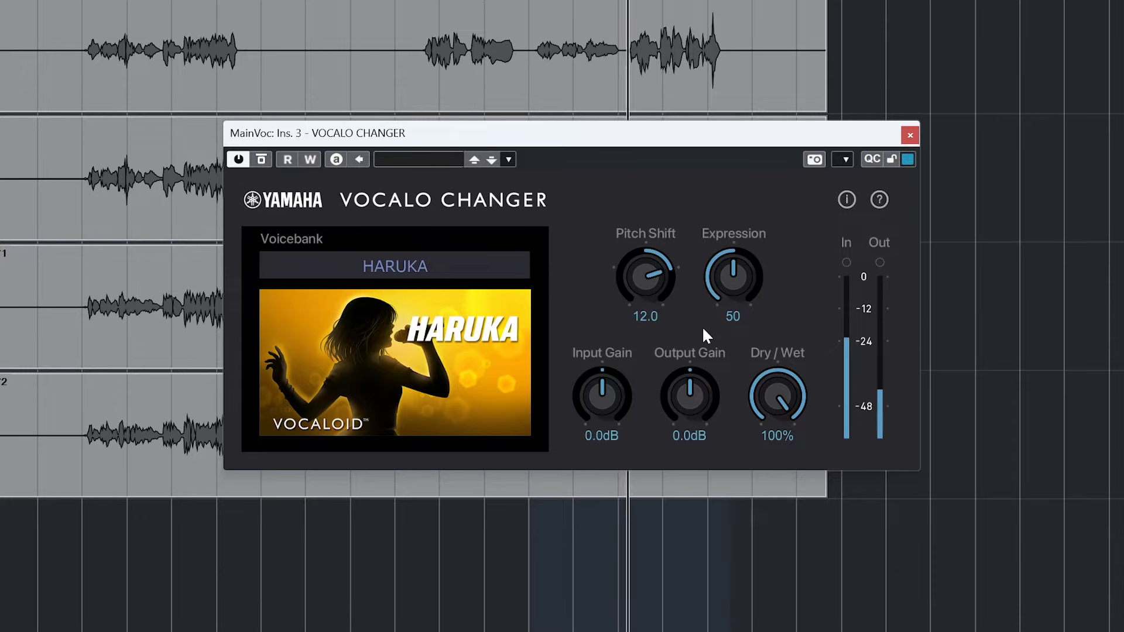
double_click(645, 317)
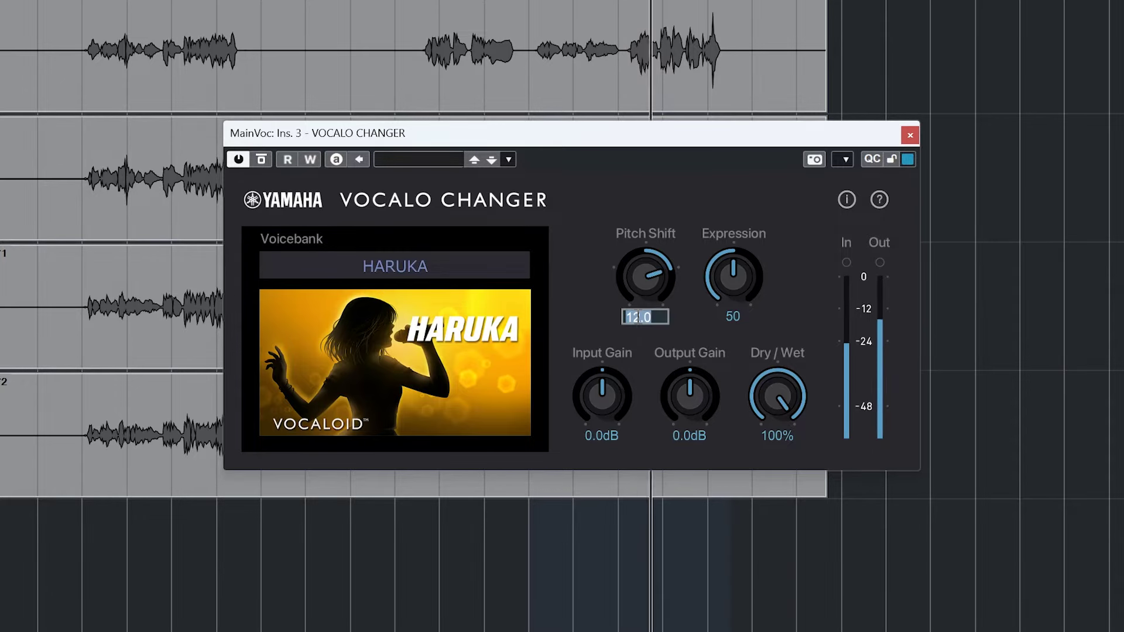
type("-12")
key("Return")
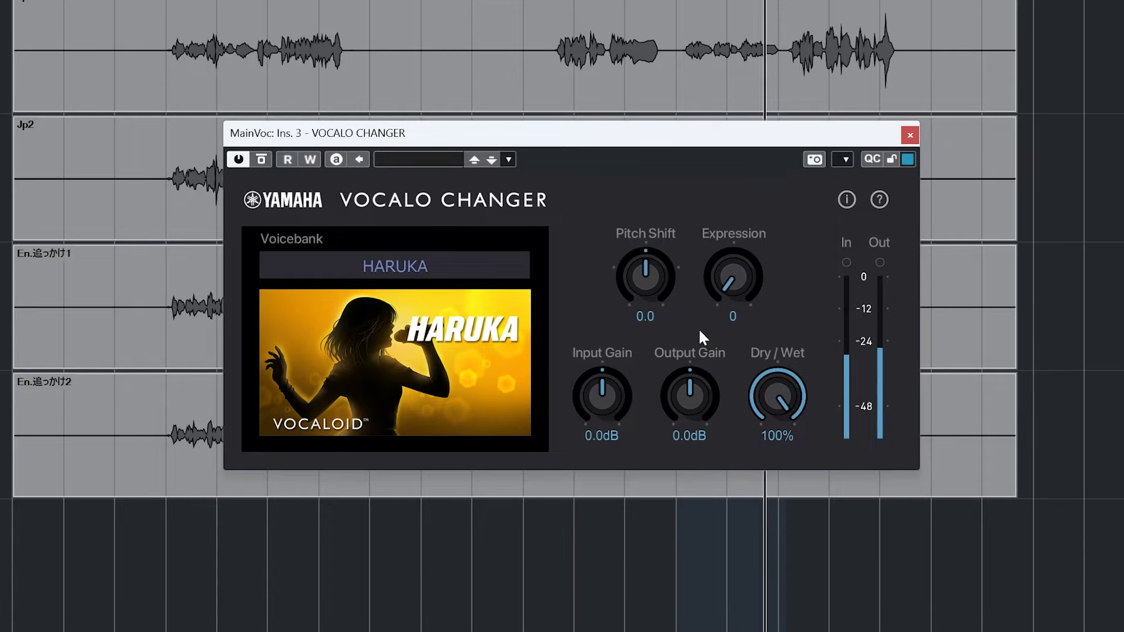
Drag HARUKA's Expression knob from 0 up to its maximum of 100.
left_click_drag(733, 281, 879, 88)
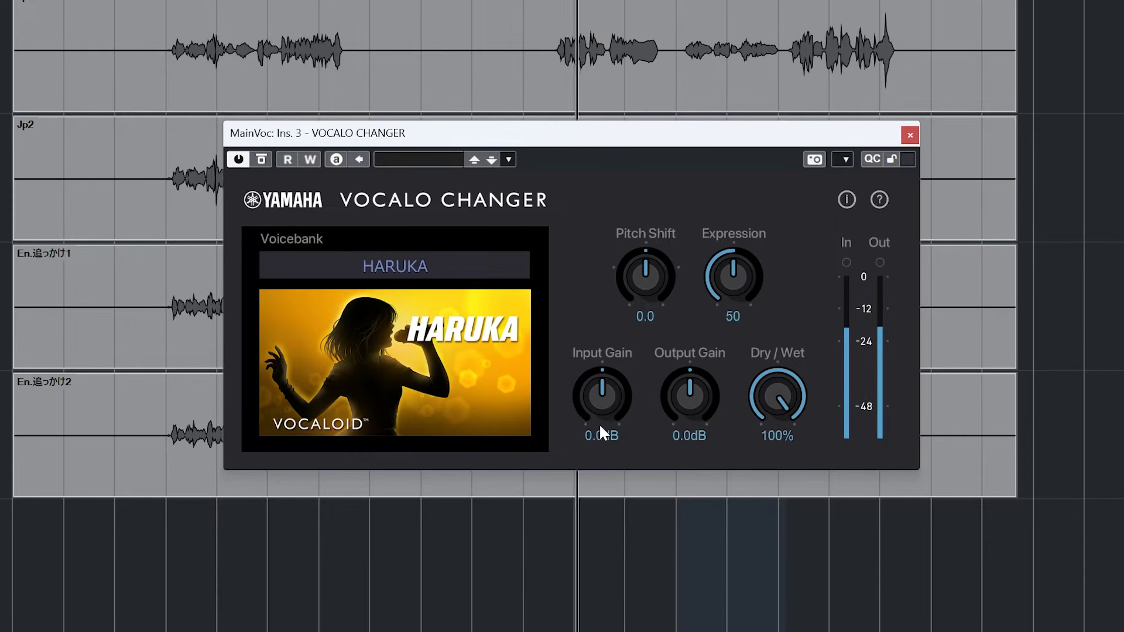
Raise VOCALO CHANGER's Input Gain to about 6.9 dB and boost the Output Gain.
left_click_drag(599, 424, 593, 359)
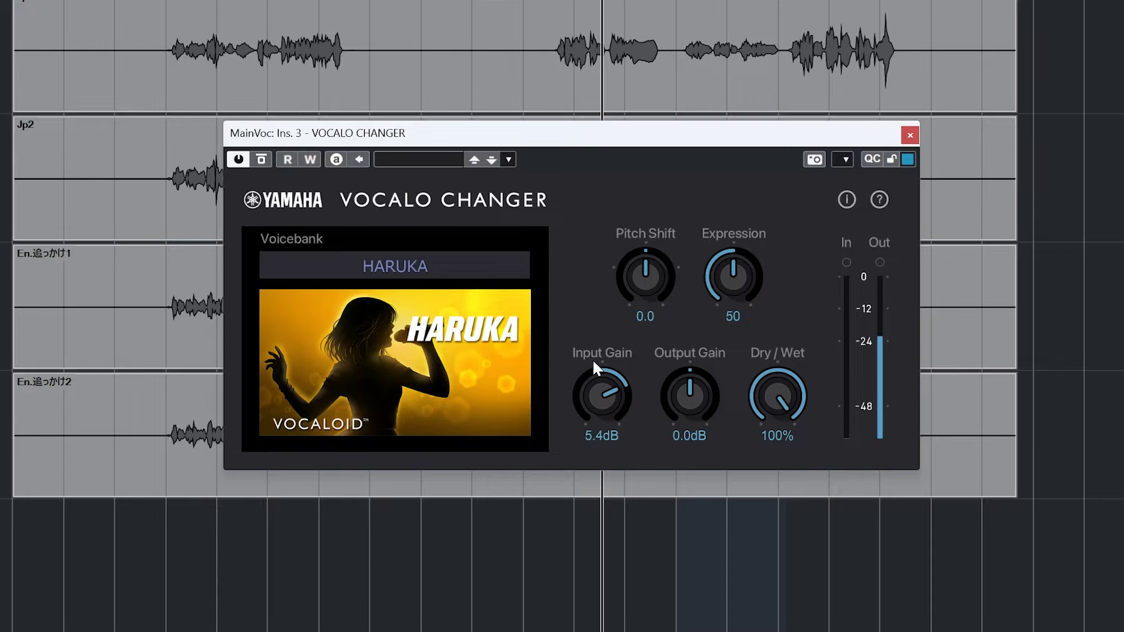
left_click_drag(688, 395, 691, 354)
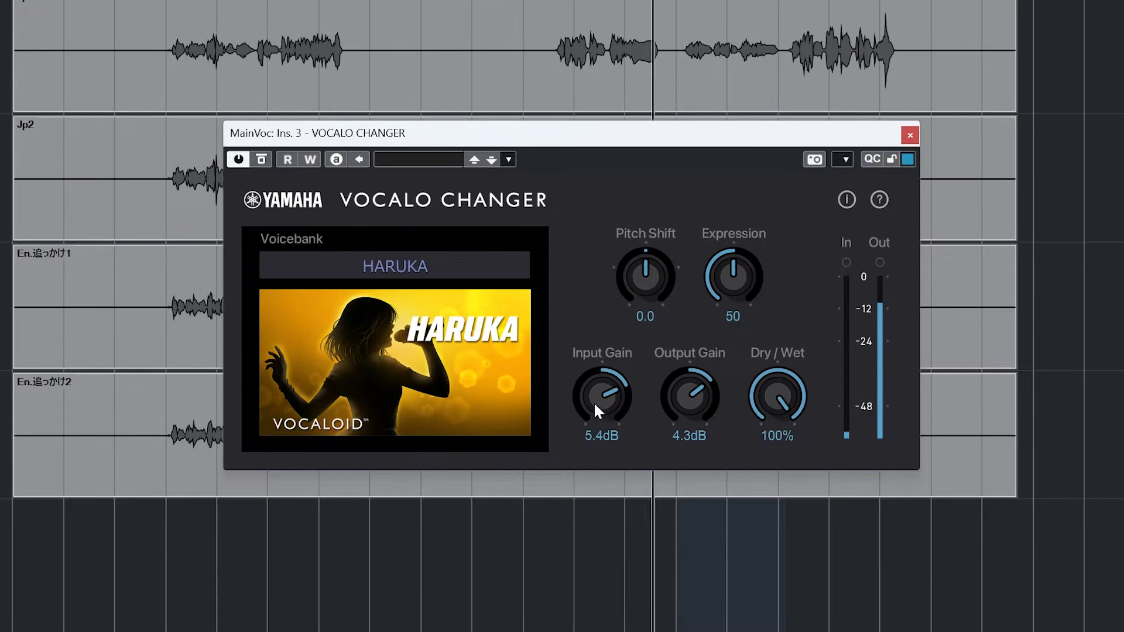
left_click_drag(594, 402, 594, 383)
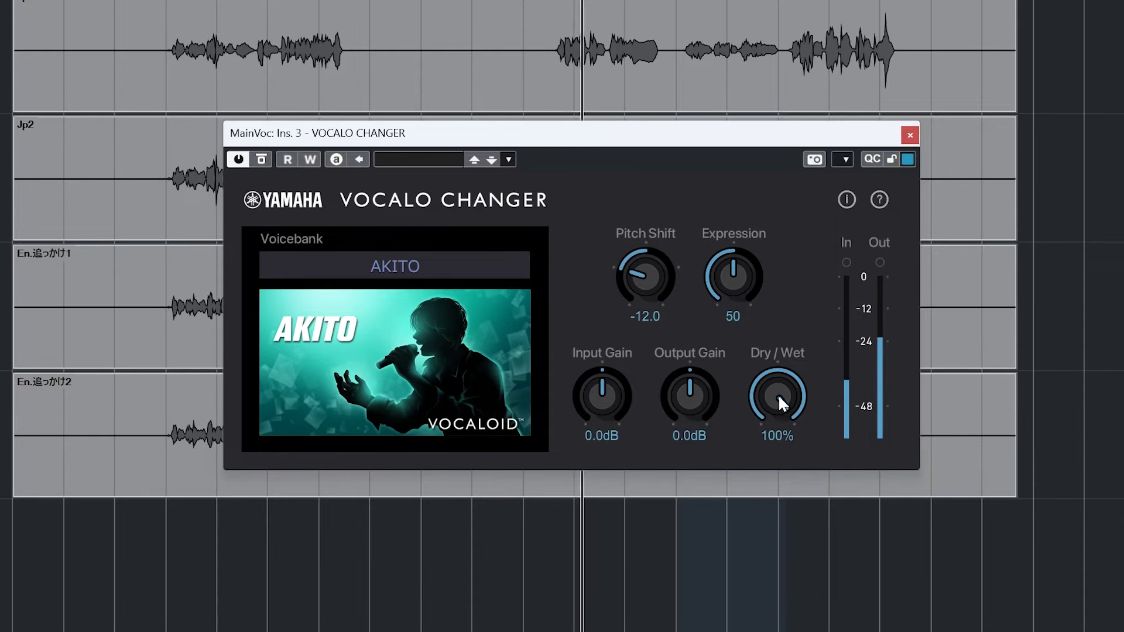
Adjust VOCALO CHANGER's Dry/Wet knob, ending at about 15% wet.
left_click_drag(779, 394, 753, 622)
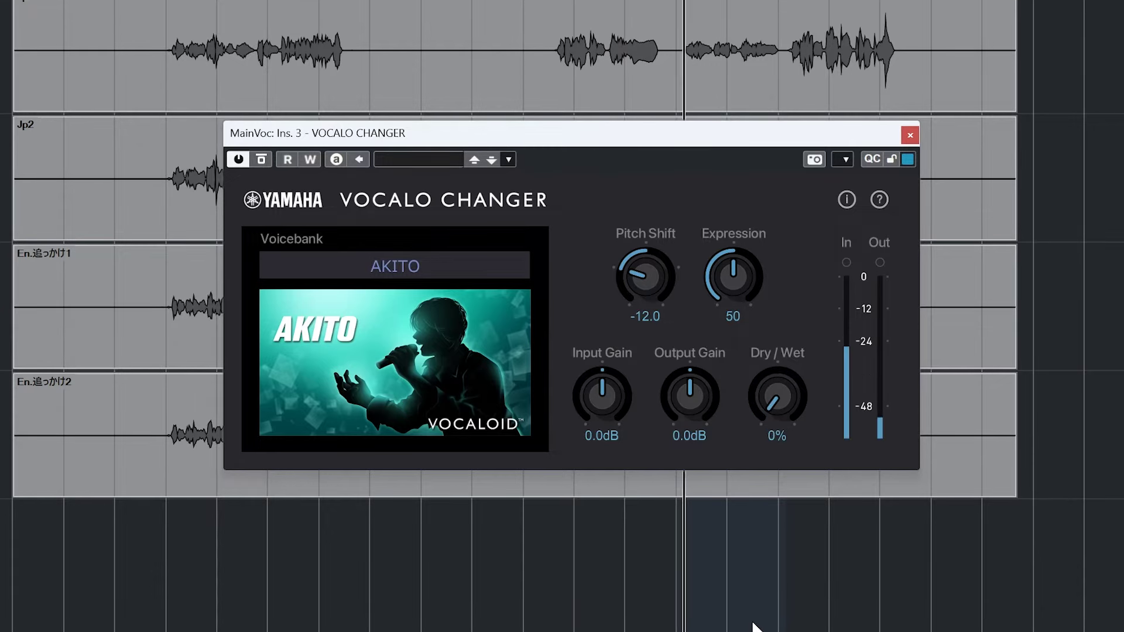
left_click_drag(754, 622, 717, 532)
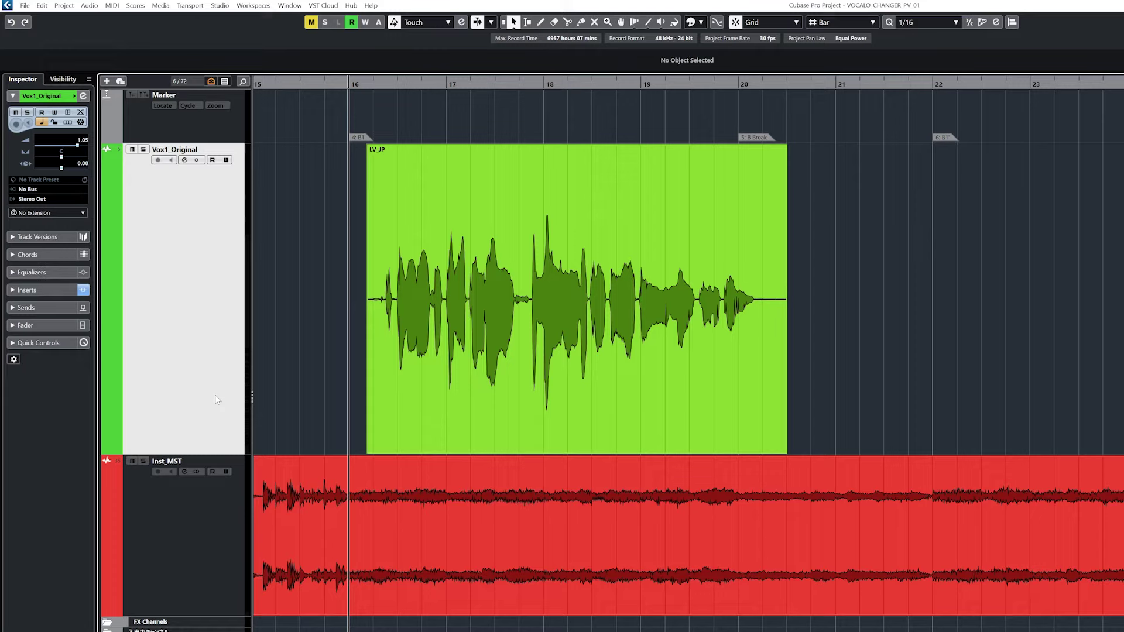
key("space")
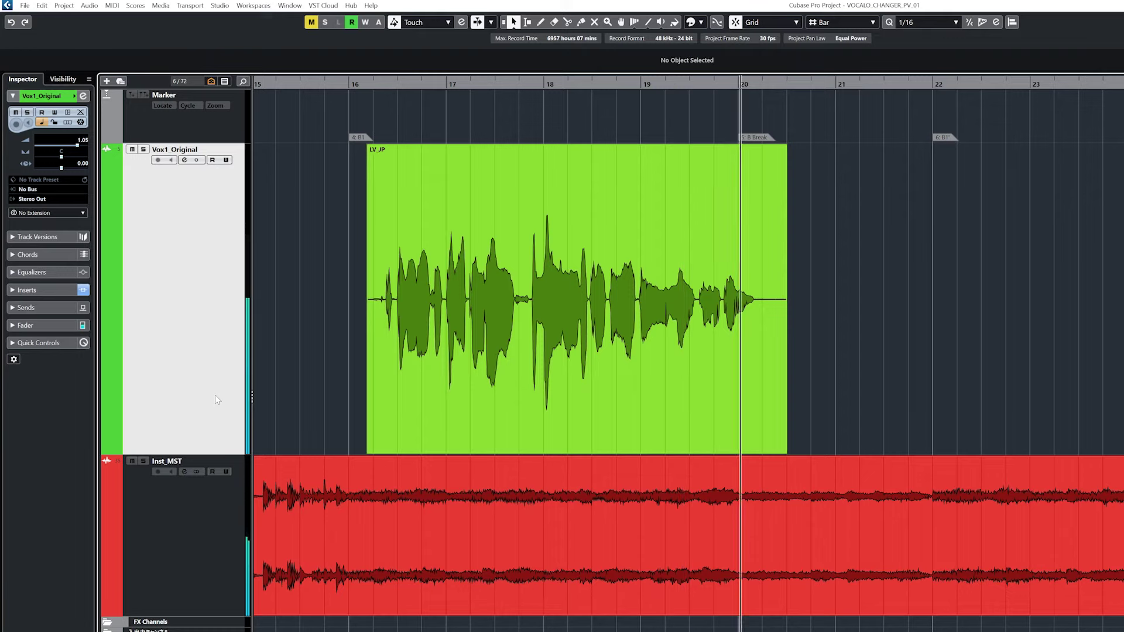
key("space")
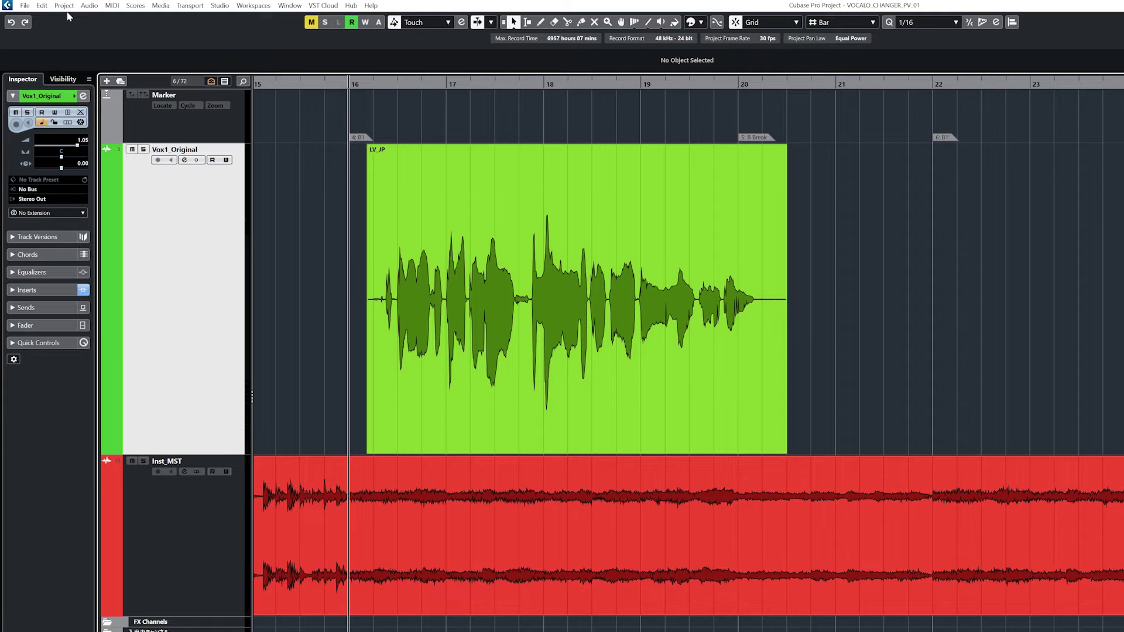
Duplicate Vox1_Original, load Yamaha Corporation's VOCALO CHANGER on the copy, and start playback.
left_click(64, 5)
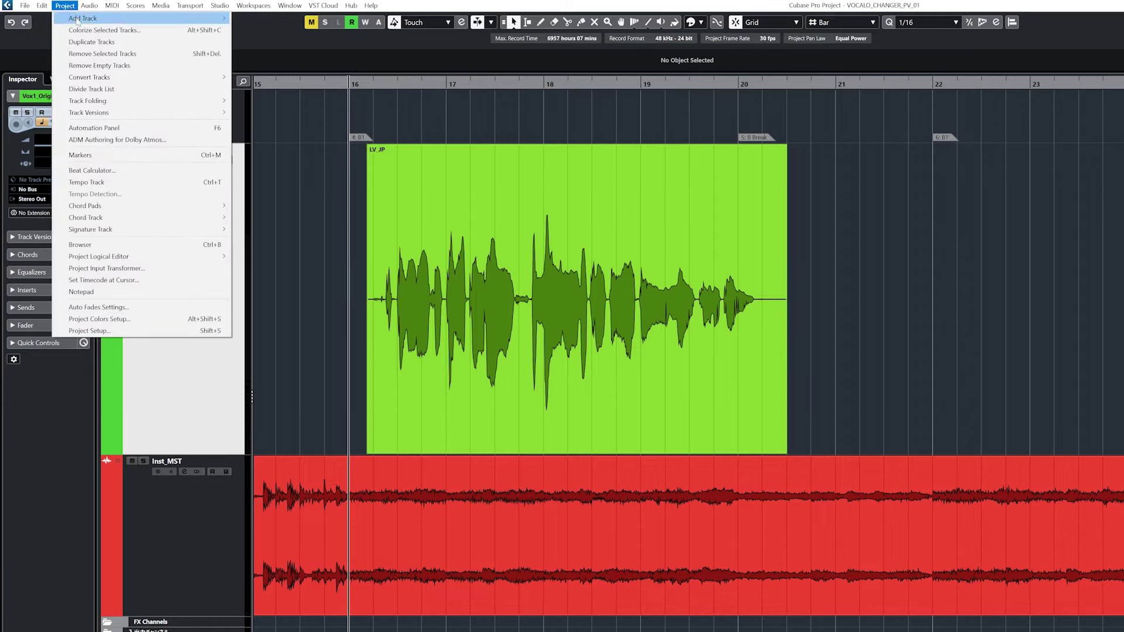
left_click(92, 41)
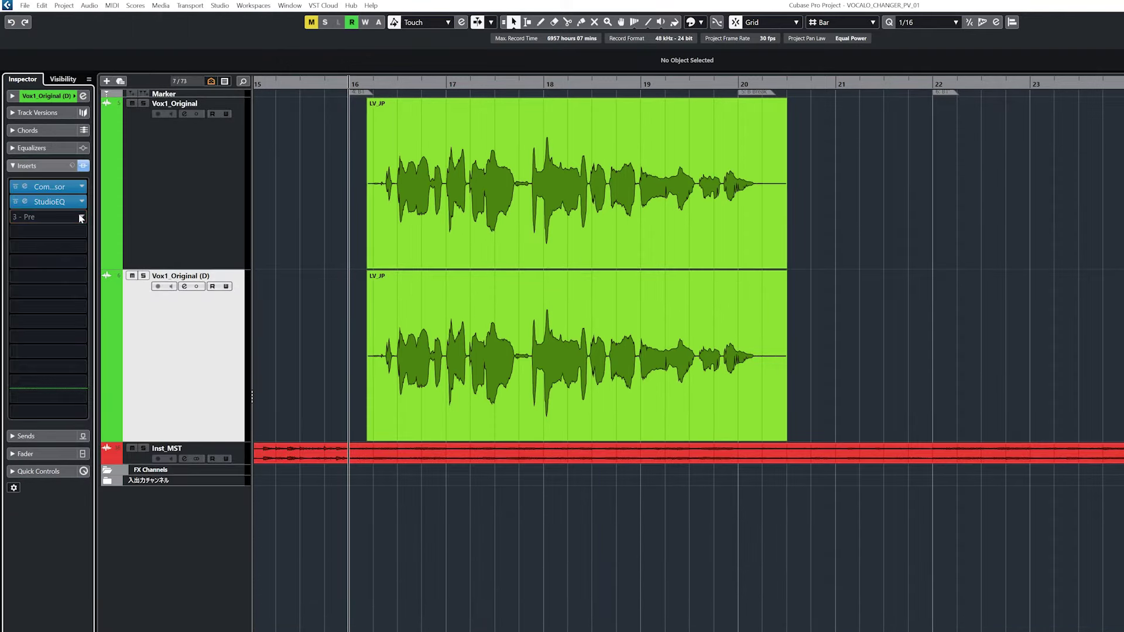
left_click(80, 218)
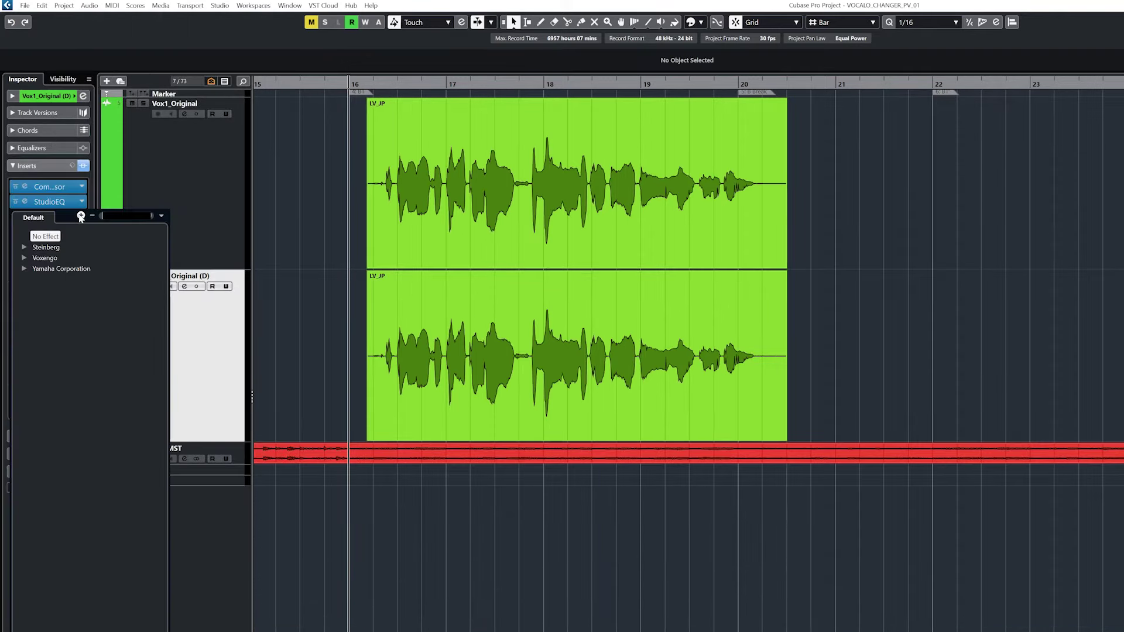
left_click(25, 270)
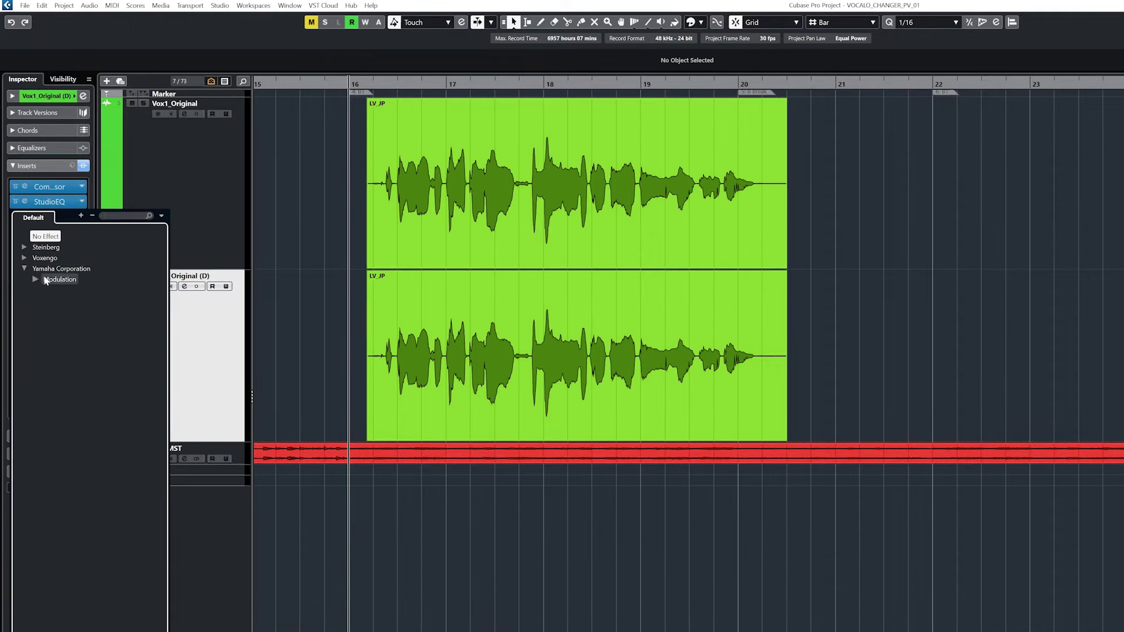
double_click(70, 279)
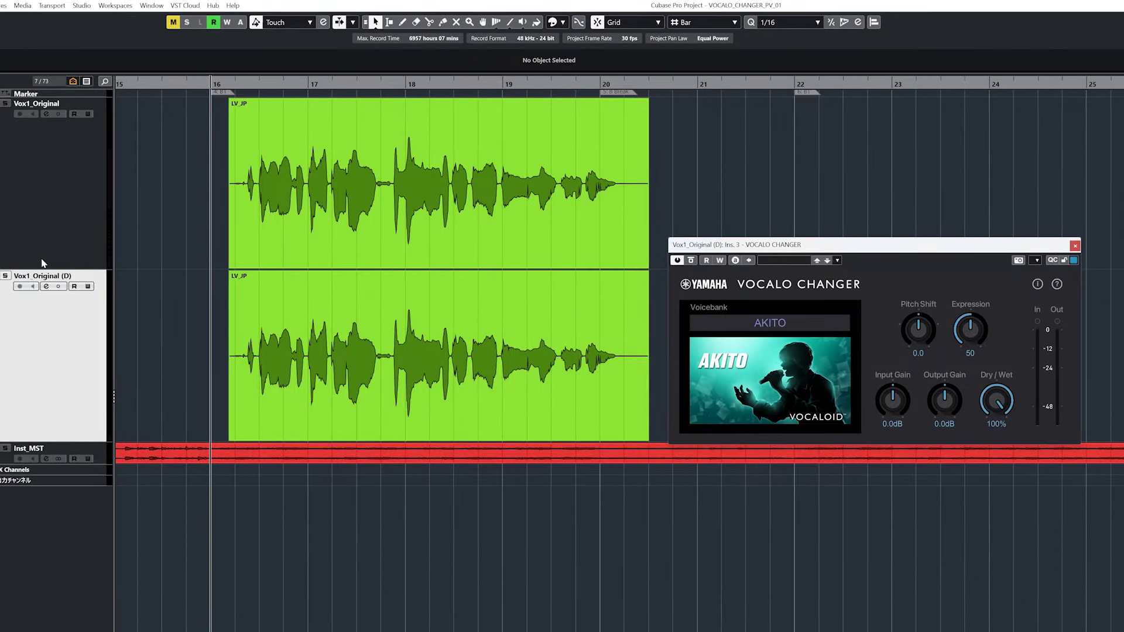
key("space")
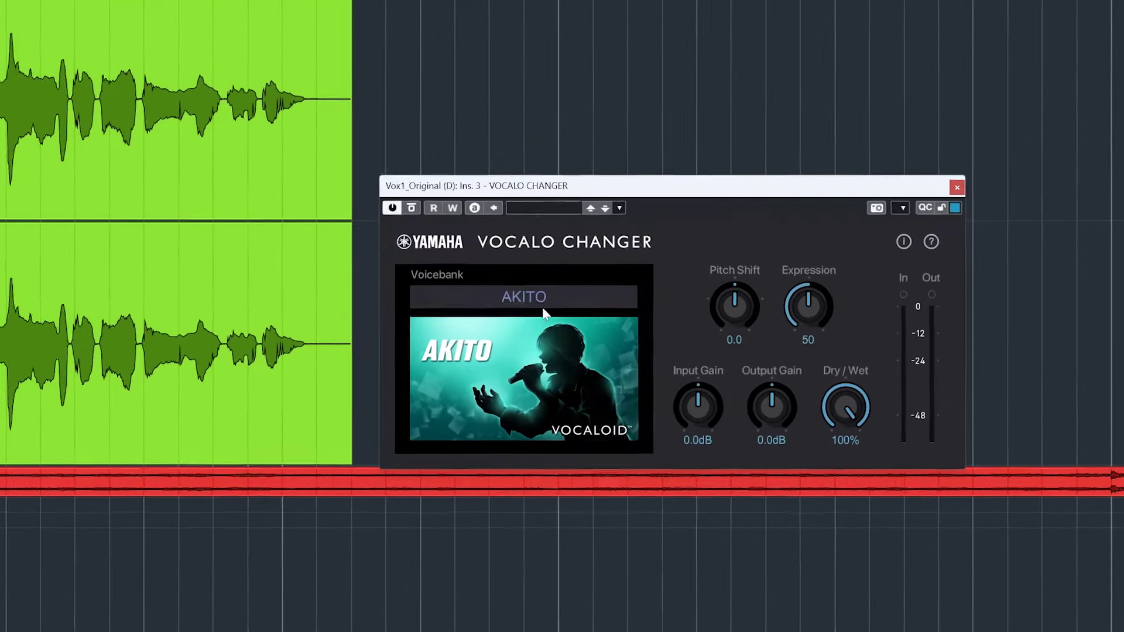
Set the copy's voicebank to HARUKA, raise Pitch Shift to 12.0, and play it.
left_click(770, 322)
left_click(423, 390)
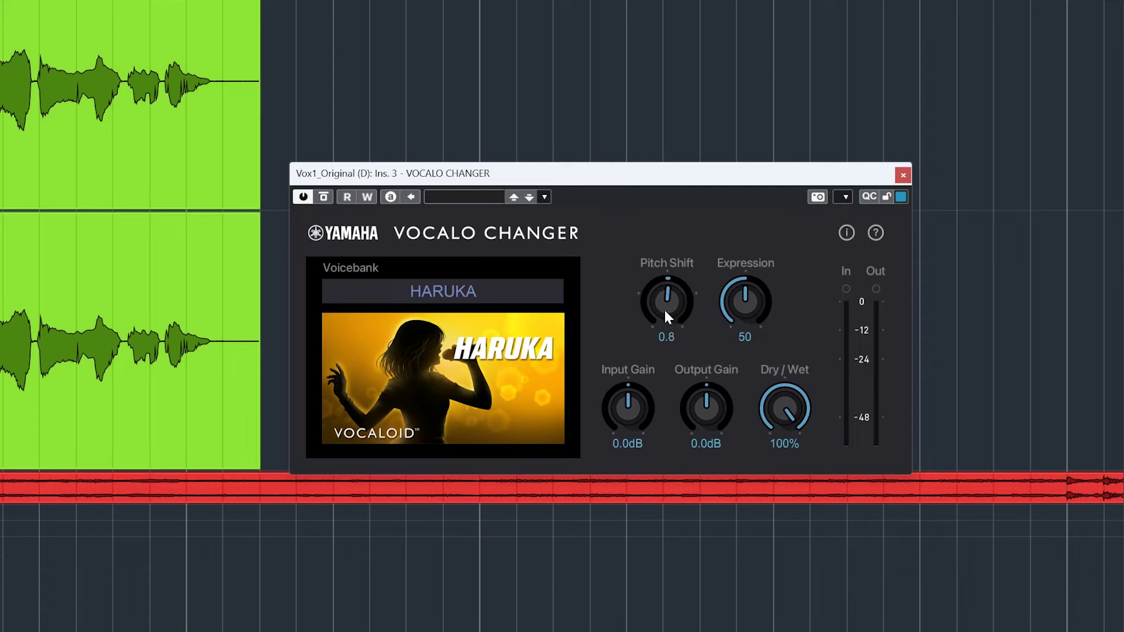
left_click_drag(665, 309, 662, 268)
key("space")
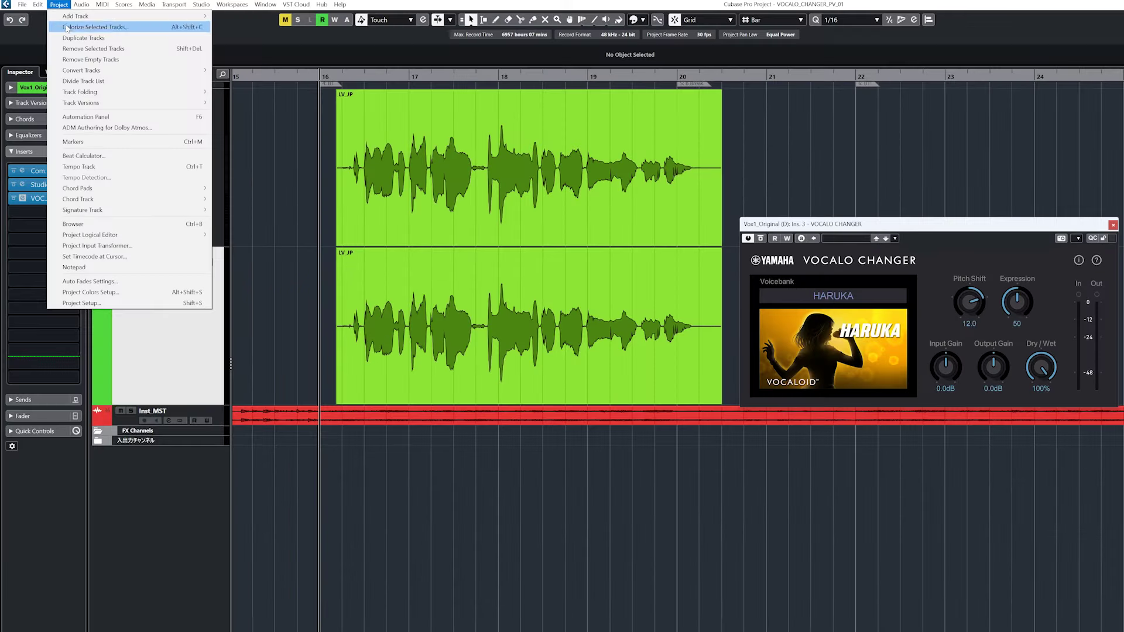
Duplicate the HARUKA vocal track again and play back the layered voices.
left_click(70, 39)
left_click(58, 5)
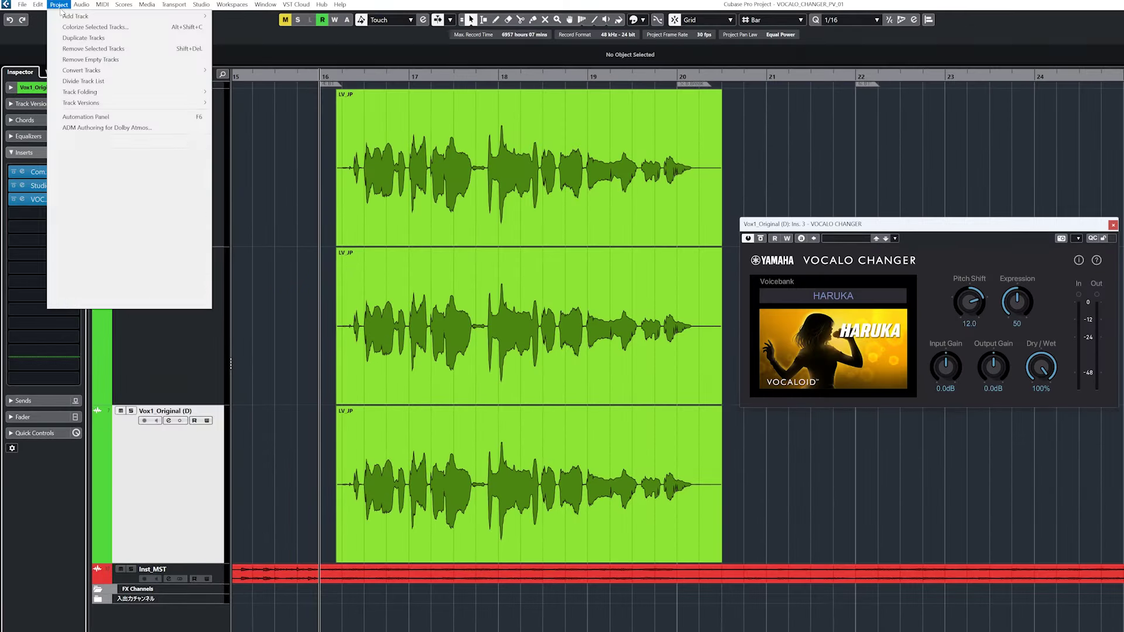
left_click(79, 39)
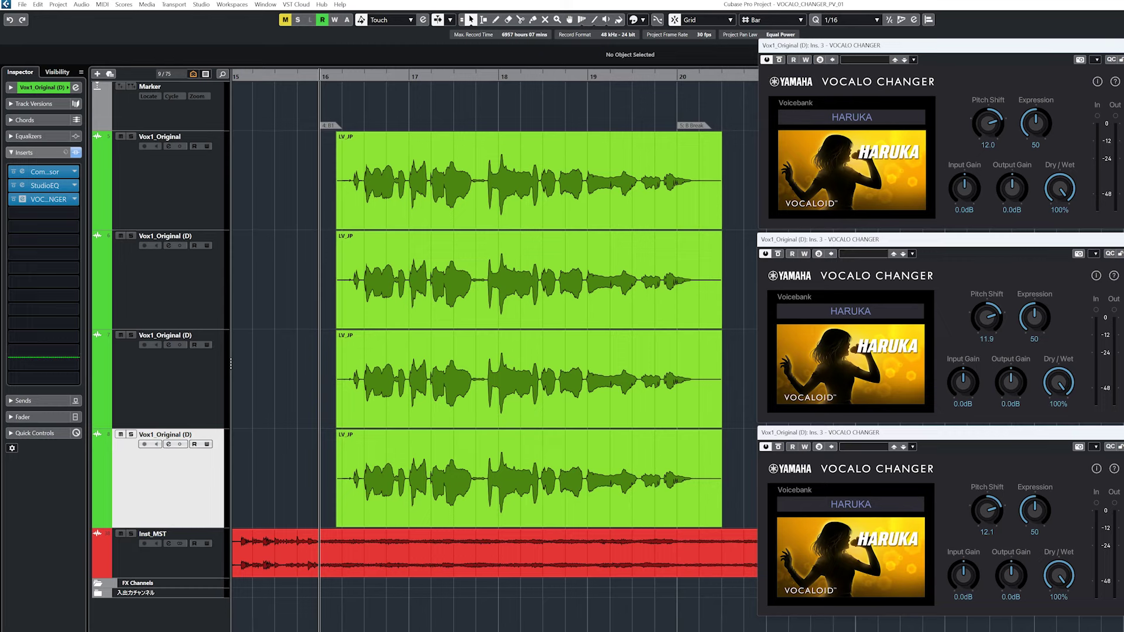
key("space")
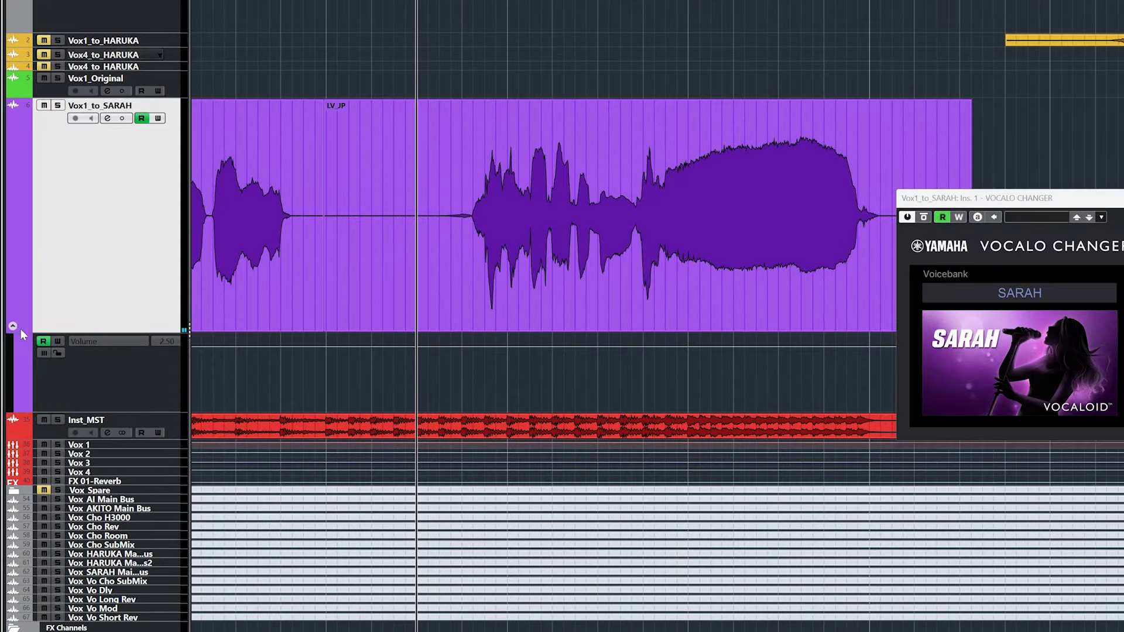
Show the VOCALO CHANGER Expression parameter in a Vox1_to_SARAH automation lane, enlarged to reveal its curve.
left_click(113, 343)
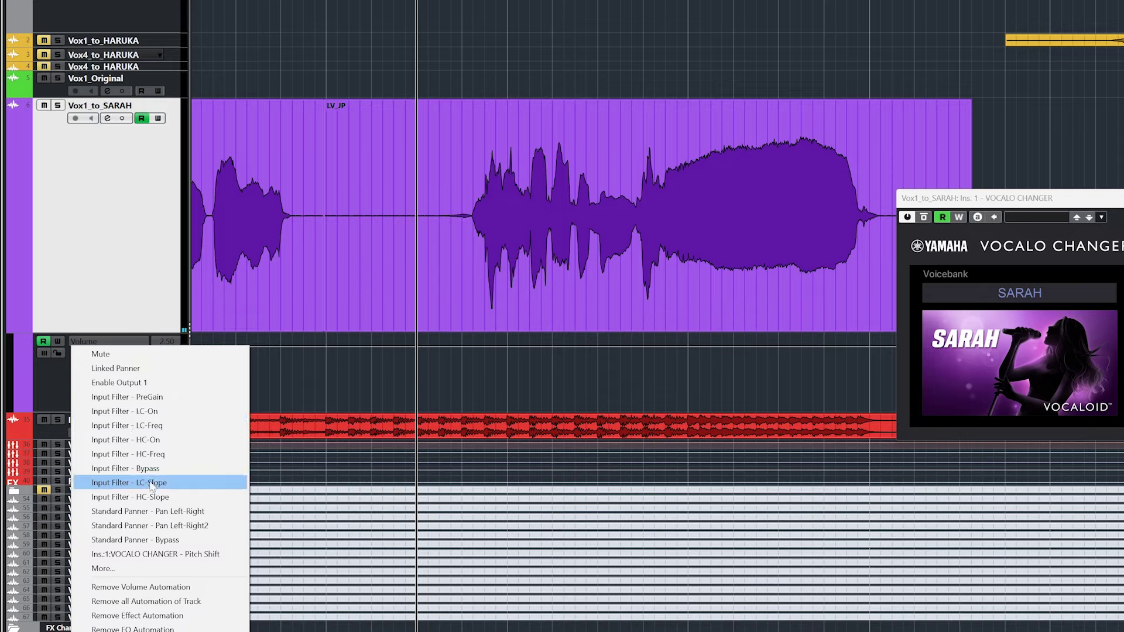
left_click(102, 568)
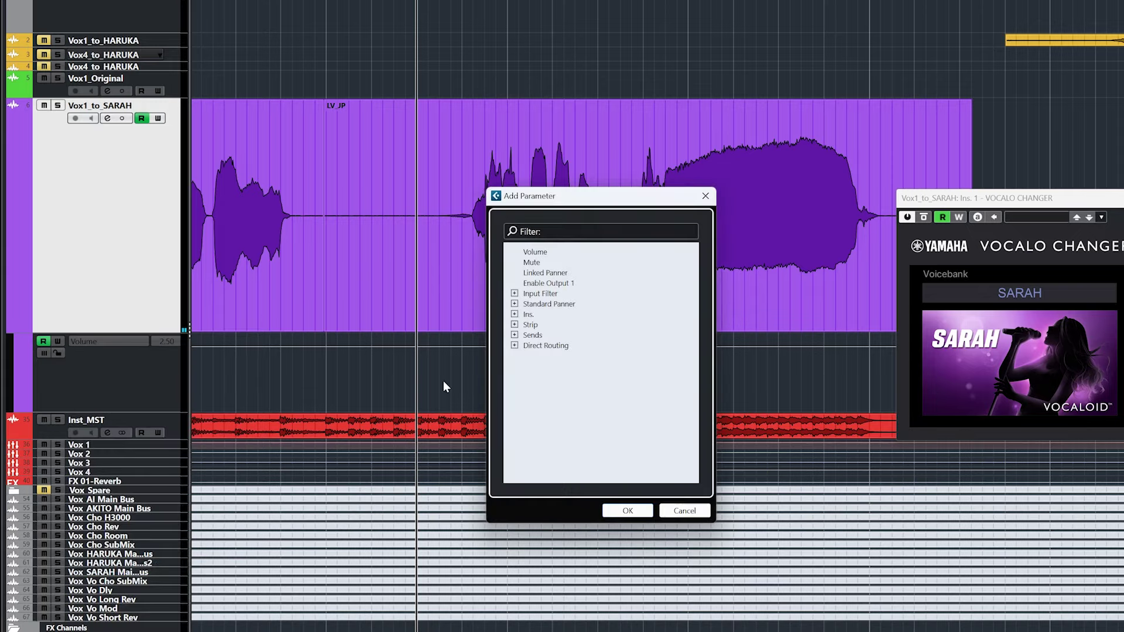
left_click(514, 314)
left_click(566, 350)
left_click(628, 511)
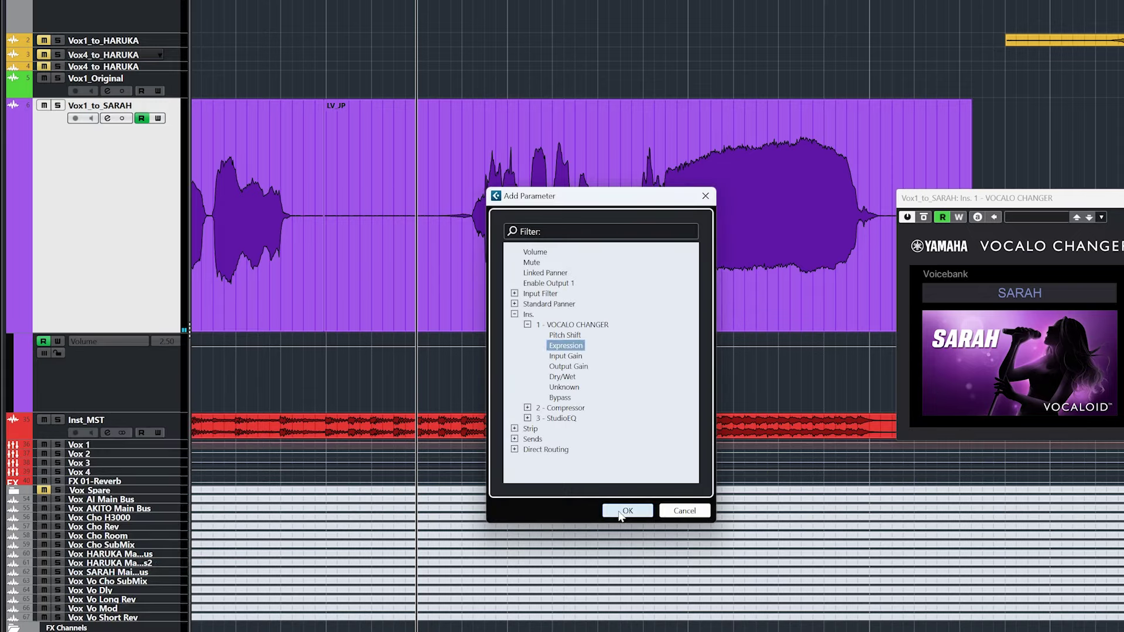
mouse_move(519, 440)
left_mouse_down()
mouse_move(499, 580)
mouse_move(697, 389)
mouse_move(829, 377)
left_mouse_up()
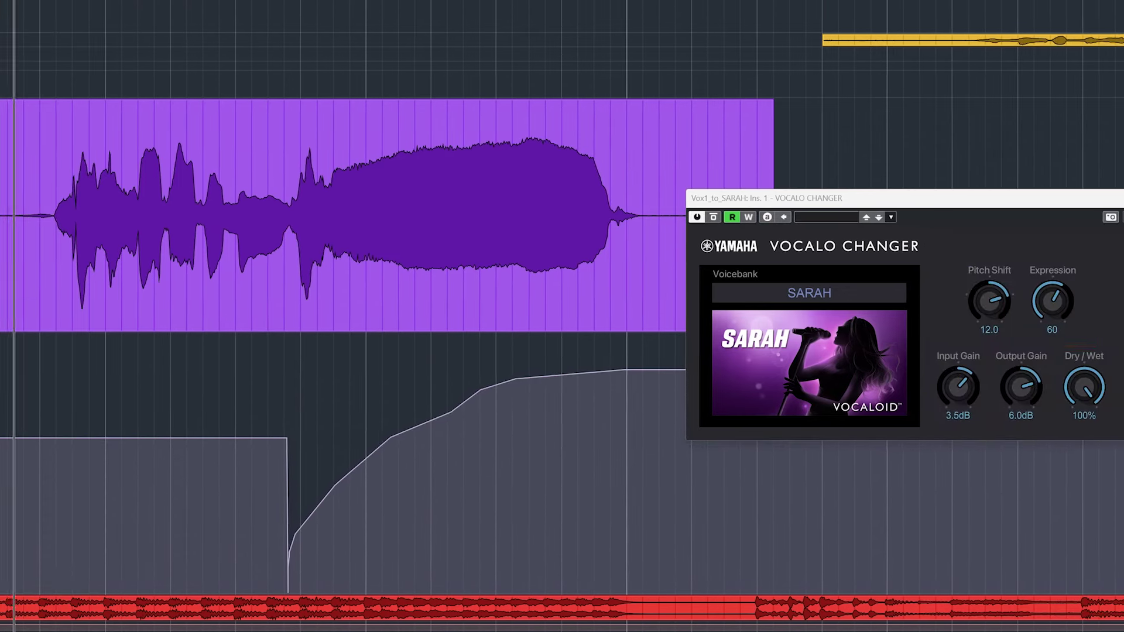